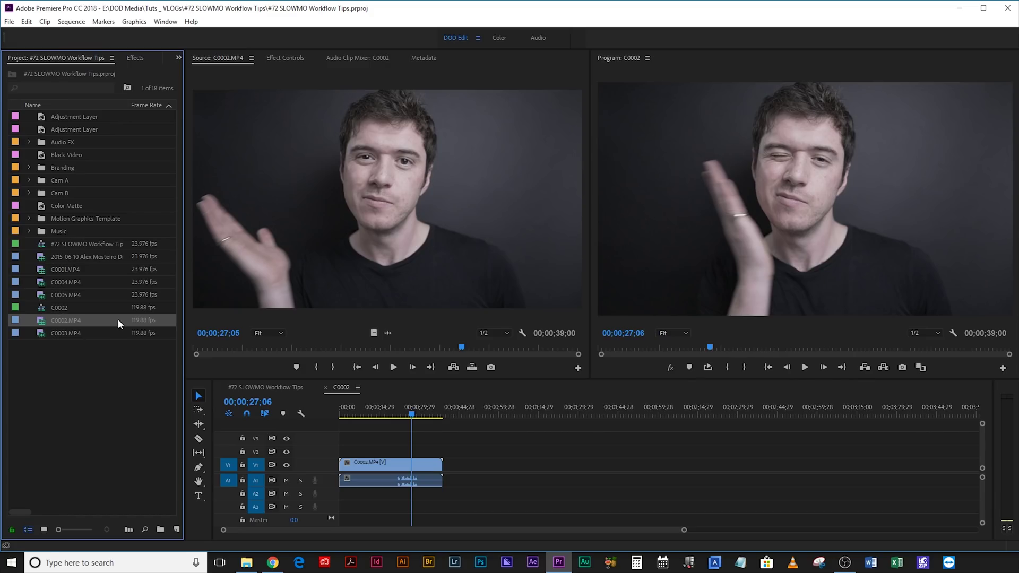
- Interpret C0002.MP4 footage to assume a frame rate of 23.976 fps
right_click(64, 326)
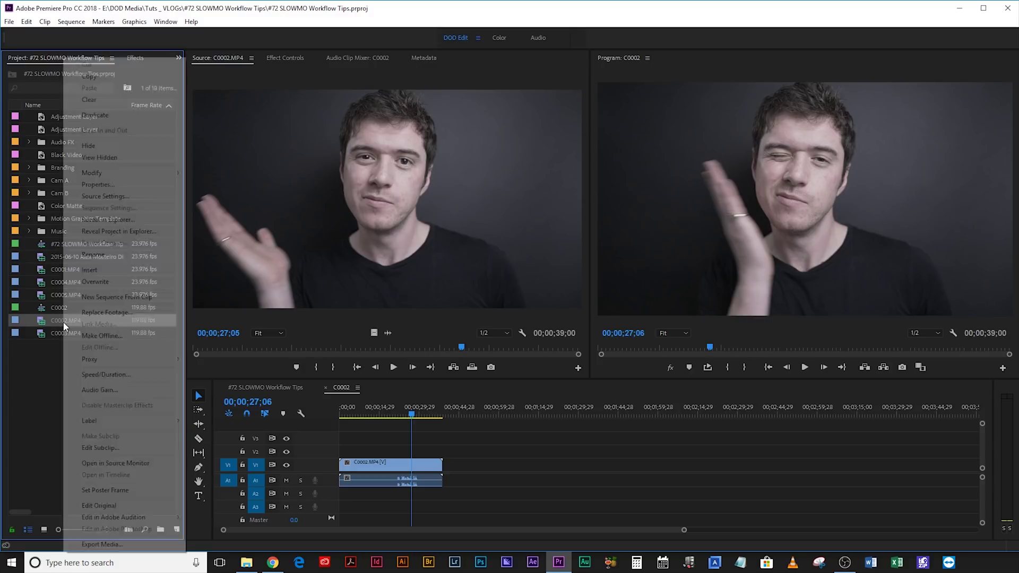
mouse_move(101, 174)
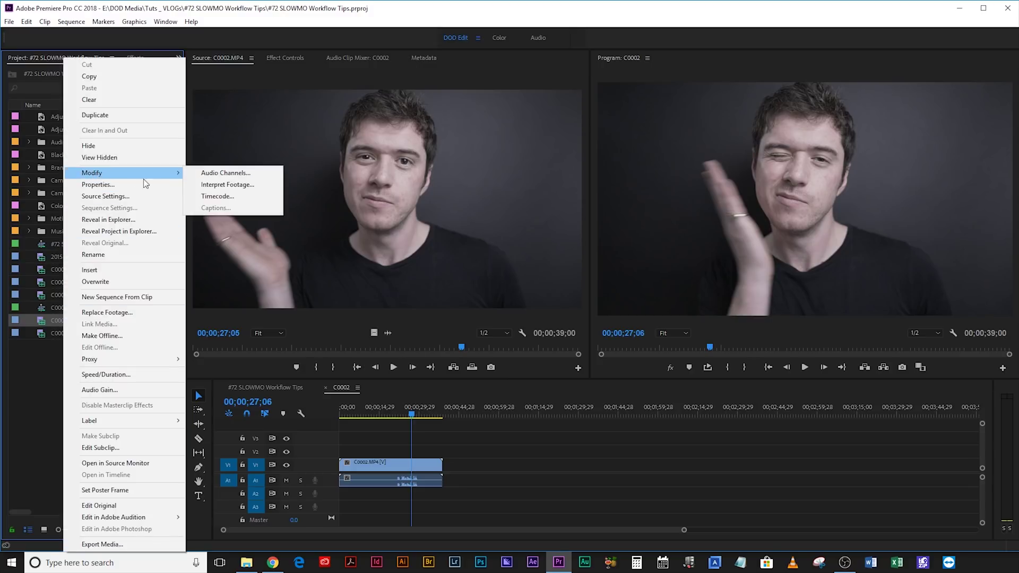
left_click(211, 184)
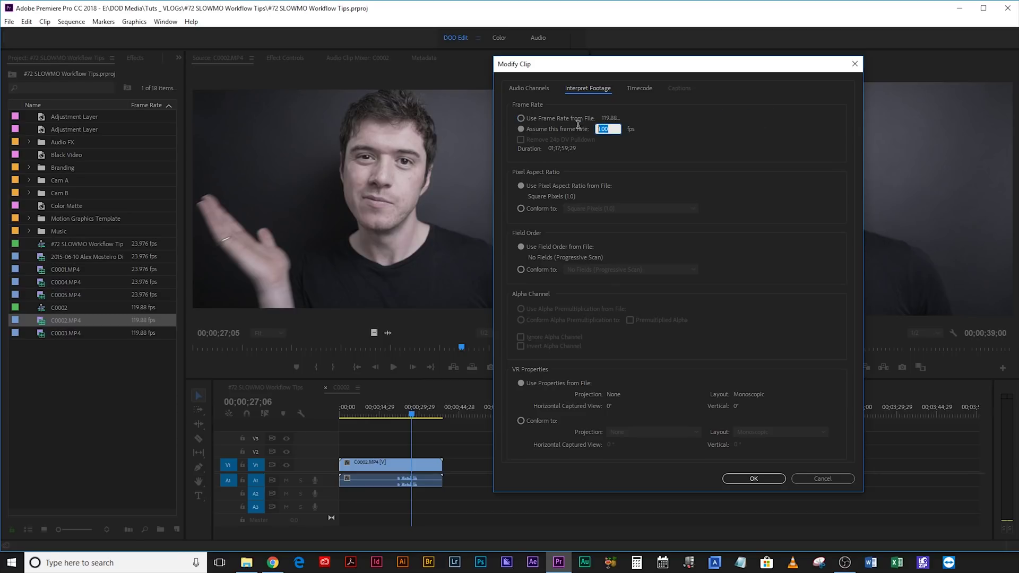
type("23")
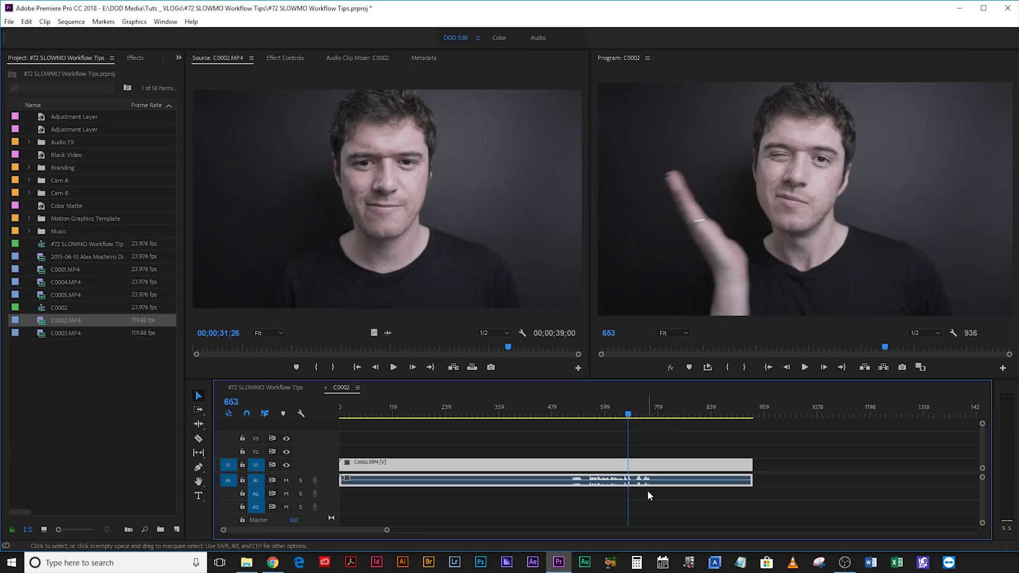
- Move the later clip piece right to leave a gap, then set the short piece to 20% speed and preview it
left_click(608, 471)
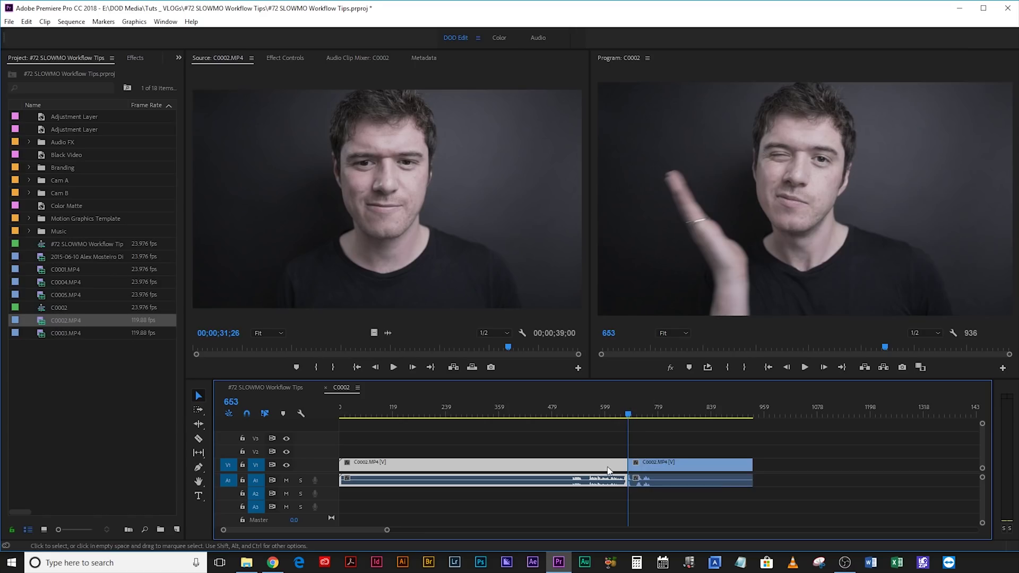
left_click_drag(637, 469, 757, 479)
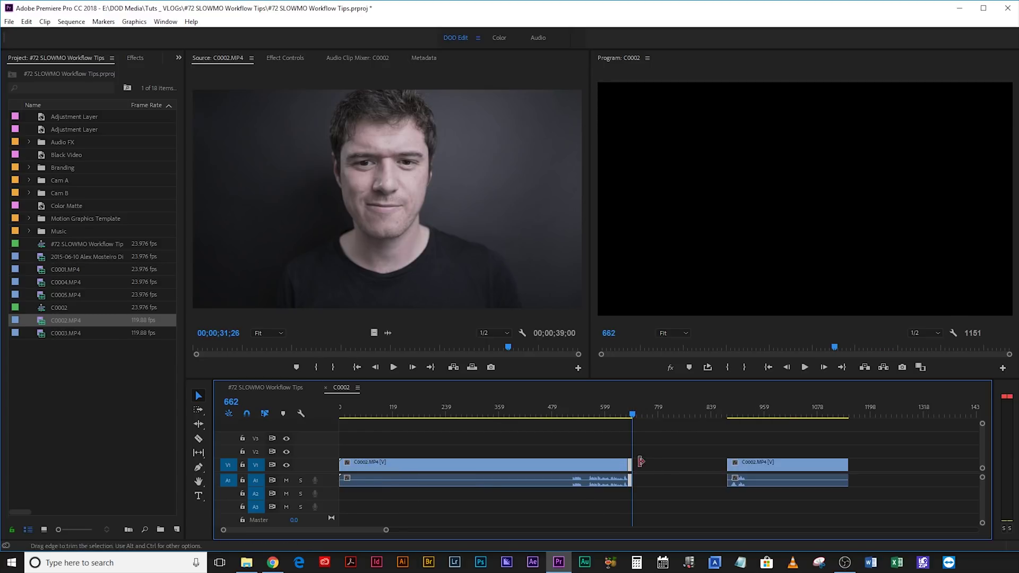
key("ctrl+r")
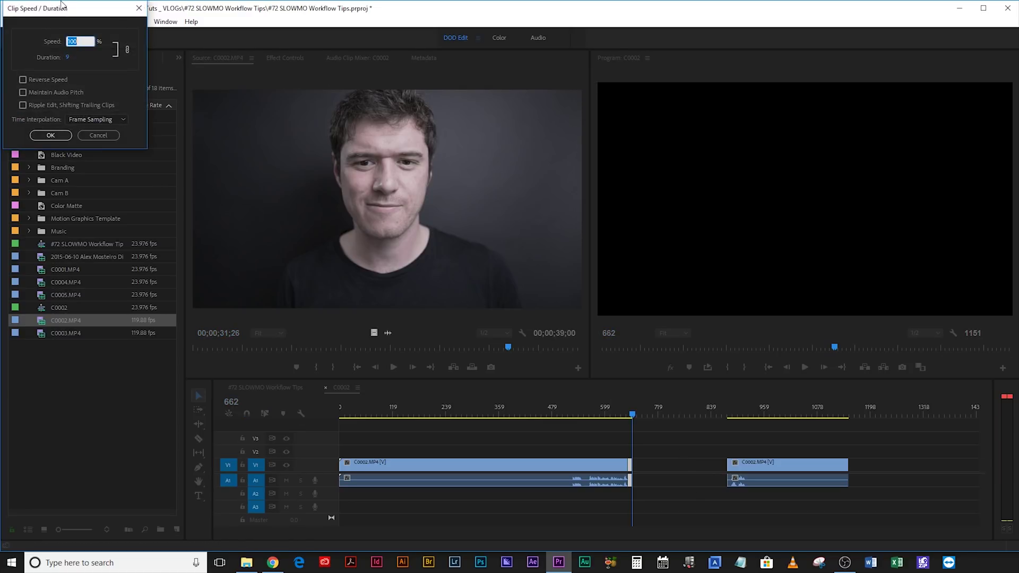
left_click_drag(68, 8, 636, 305)
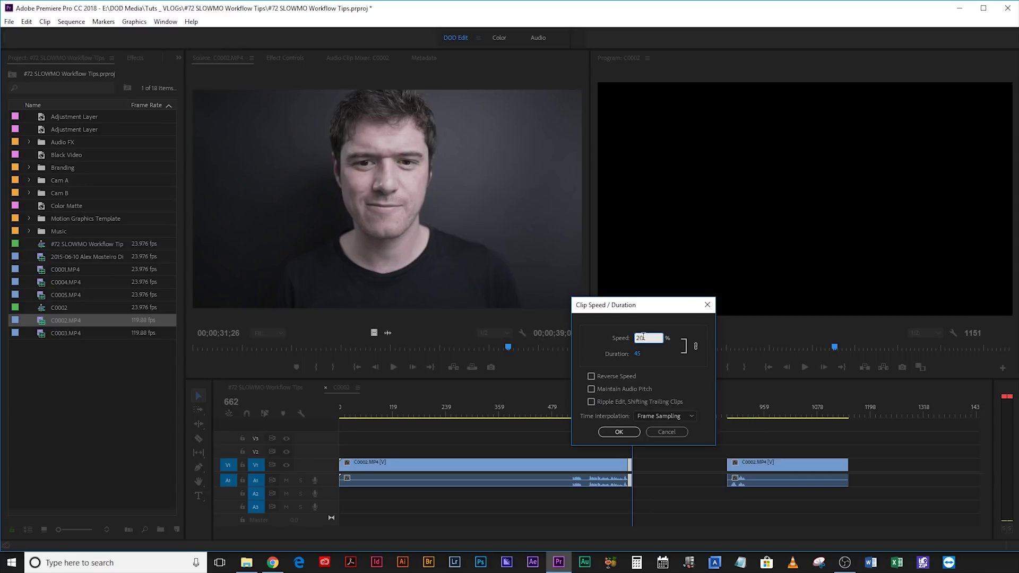
left_click(618, 432)
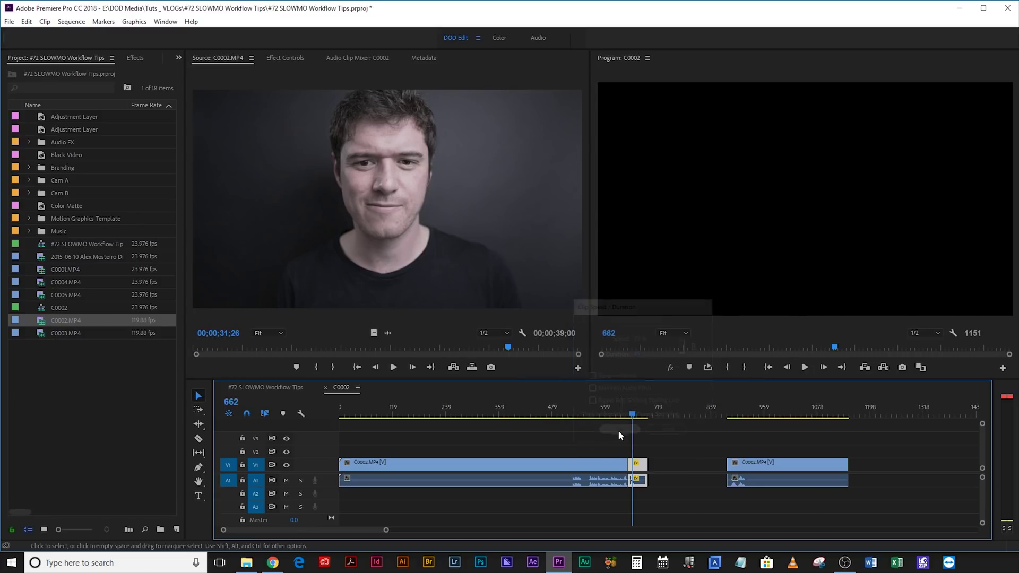
key("space")
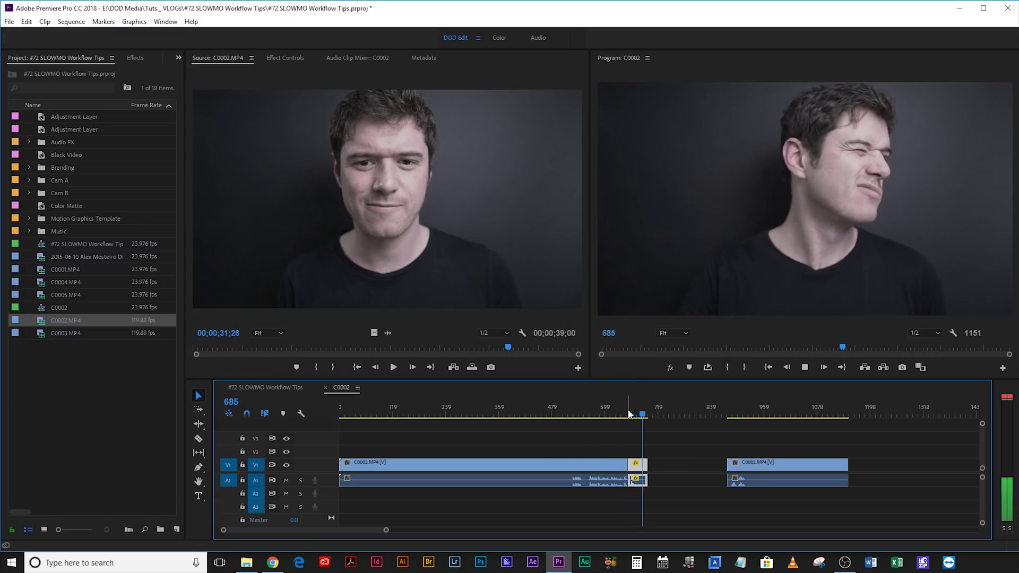
key("ctrl+r")
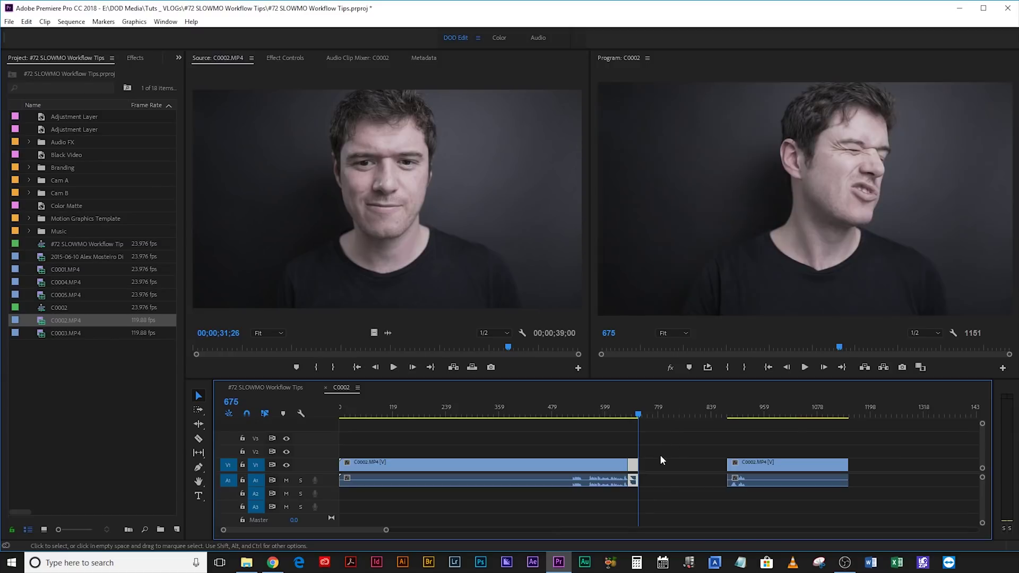
- Rate-stretch the short clip's end longer, preview it, and undo the stretch
key("r")
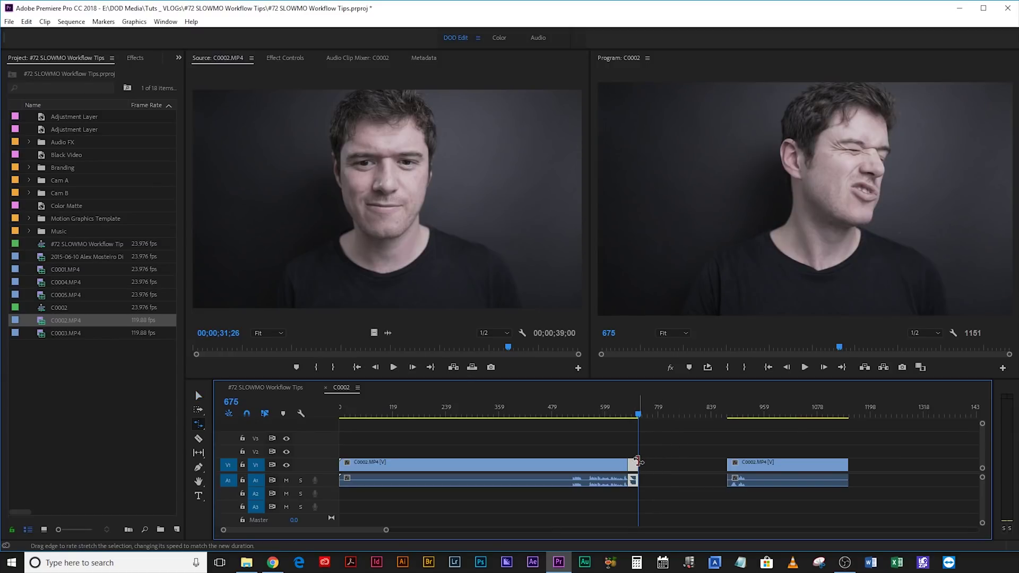
left_click_drag(637, 461, 689, 463)
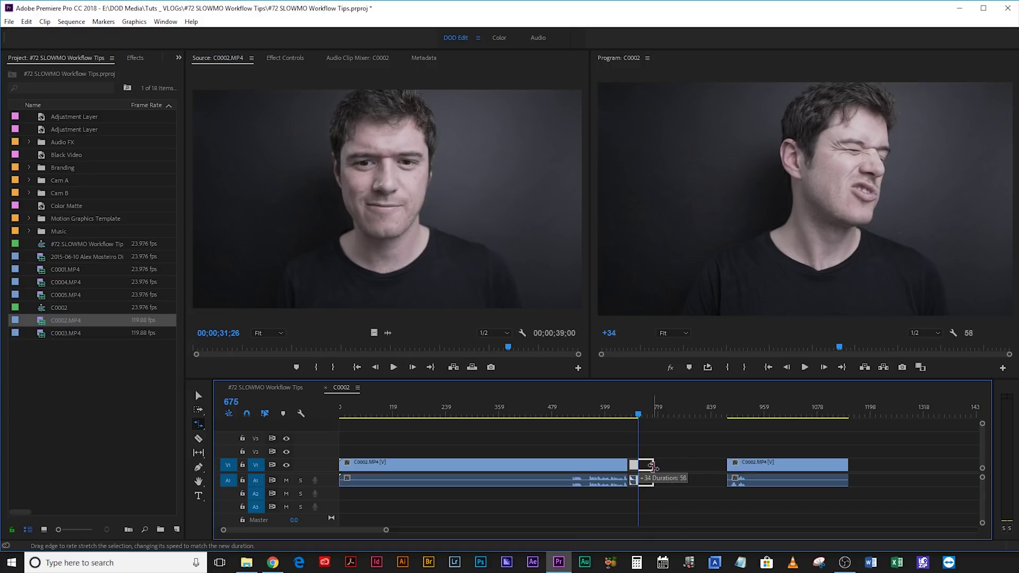
left_click_drag(667, 465, 700, 466)
key("space")
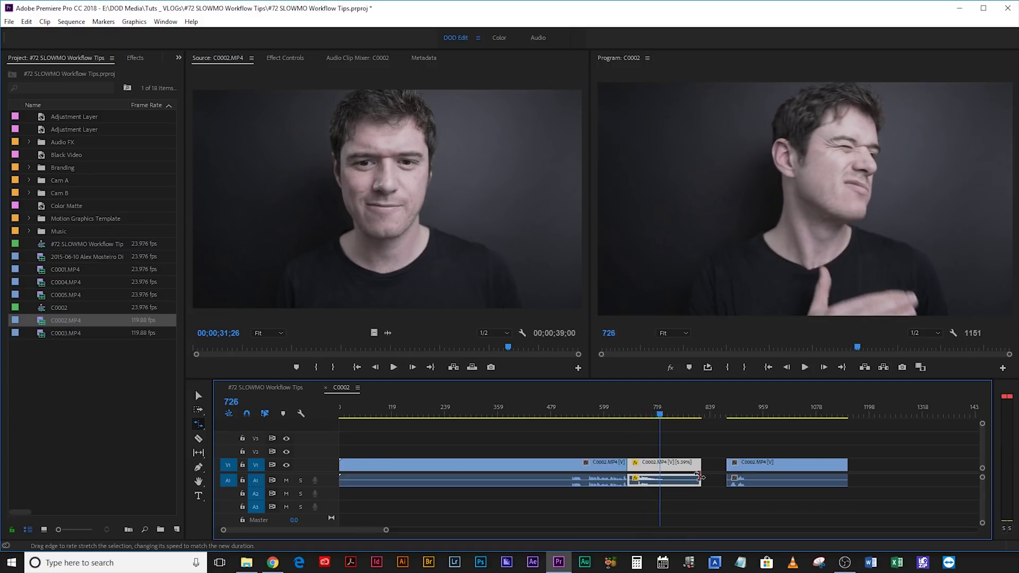
key("ctrl+z")
- Stretch the clip's end a shorter distance, replay from frame 661, then stretch it further for slower motion
left_click_drag(637, 462, 643, 463)
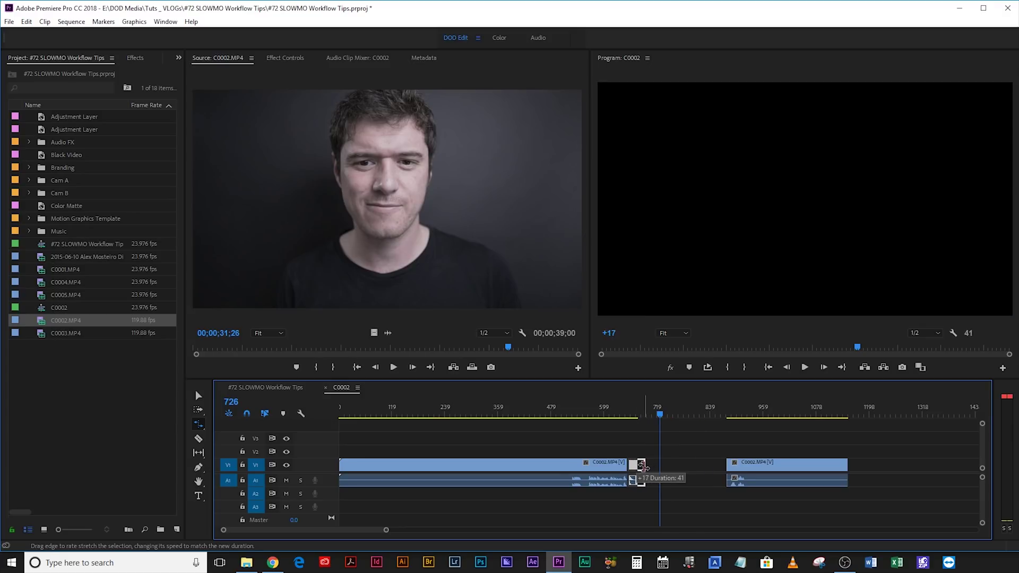
left_click_drag(648, 466, 650, 466)
left_click(634, 415)
key("space")
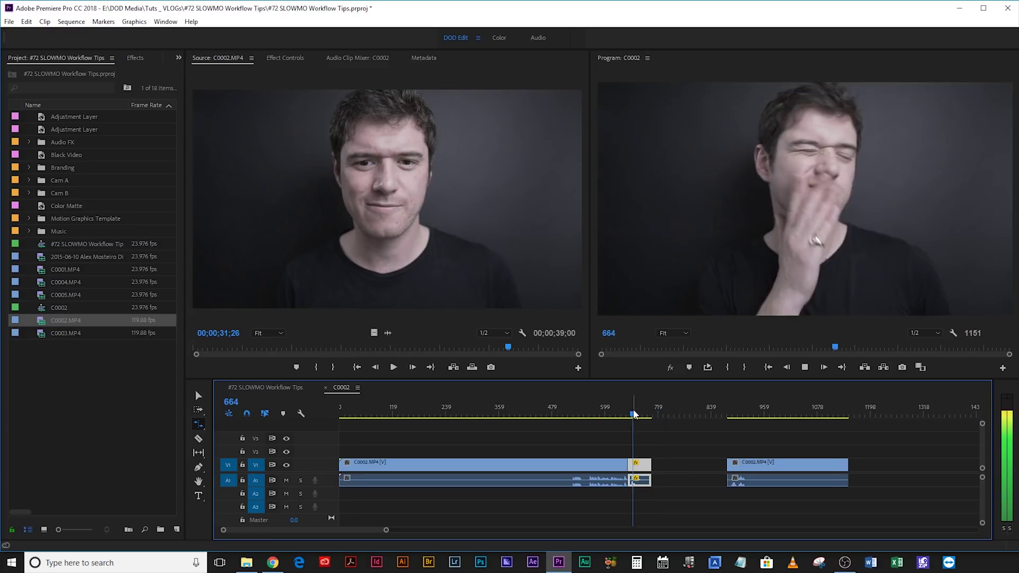
left_click(633, 415)
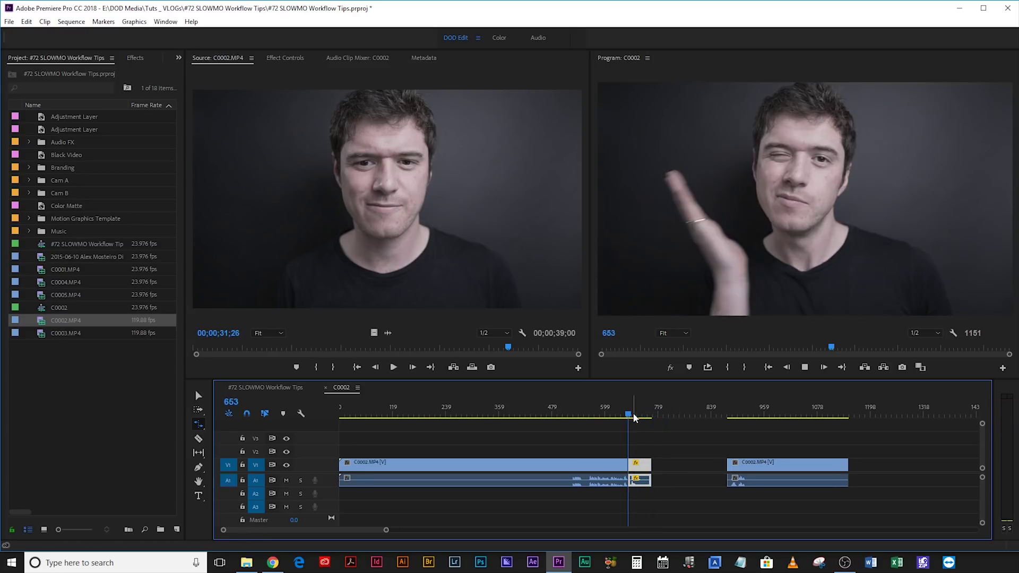
key("space")
left_click_drag(649, 463, 707, 463)
key("space")
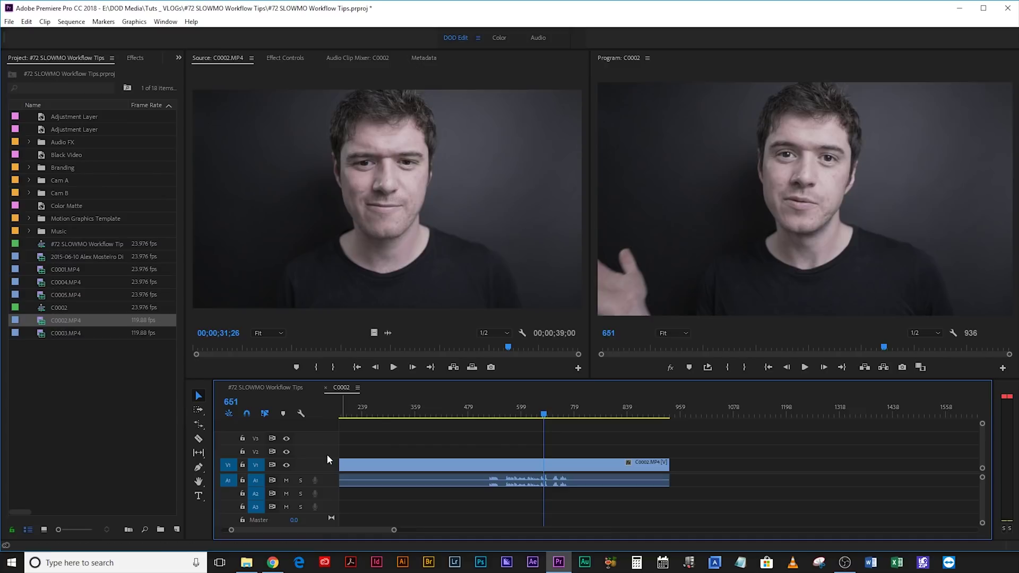
- Enlarge the V1 track and display the clip's Time Remapping > Speed line
left_click_drag(327, 423, 327, 459)
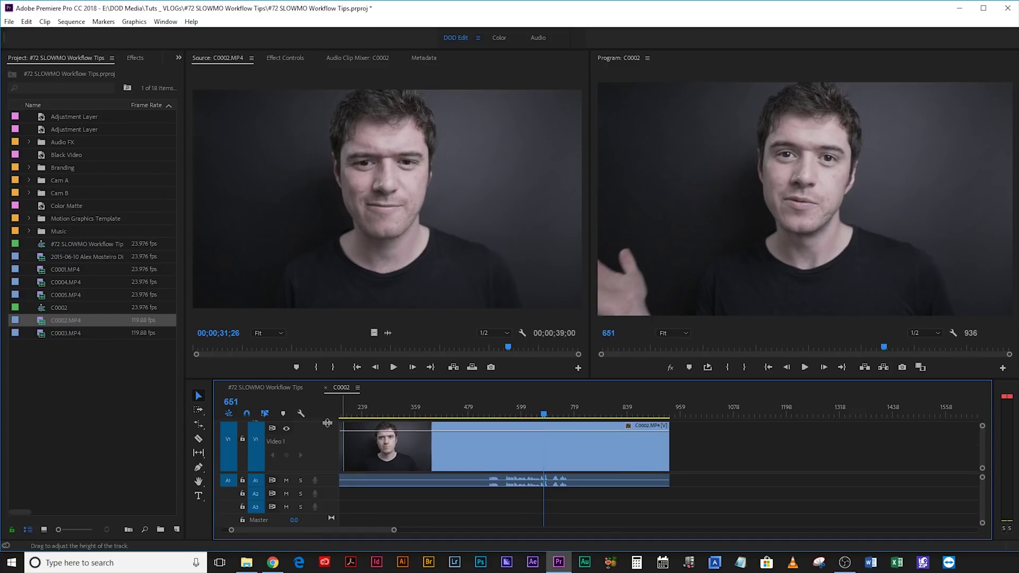
left_click(627, 425)
mouse_move(689, 458)
left_click(745, 460)
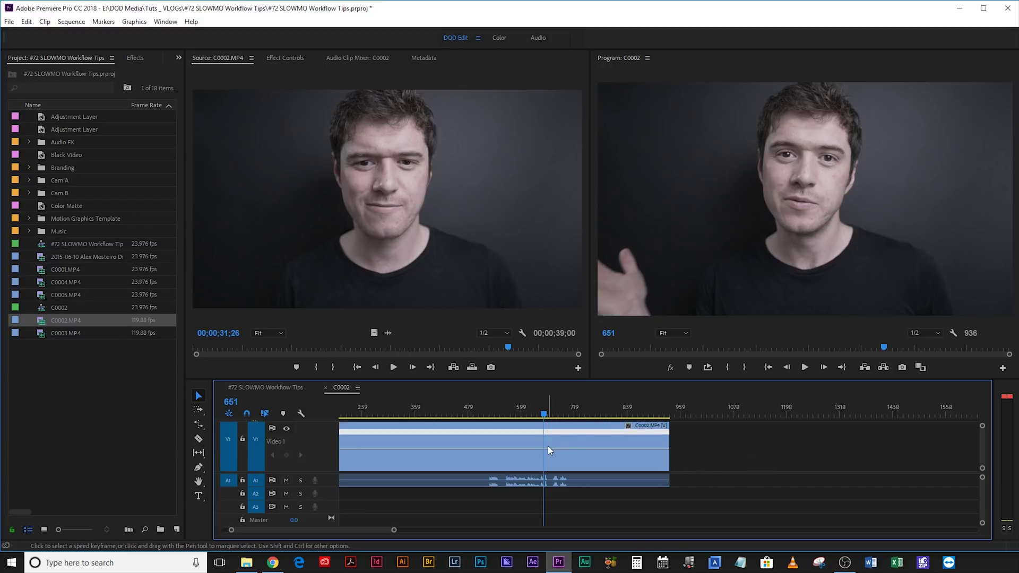
- Add a speed keyframe at frame 651 and drag the speed after it down to about 40%
key("p")
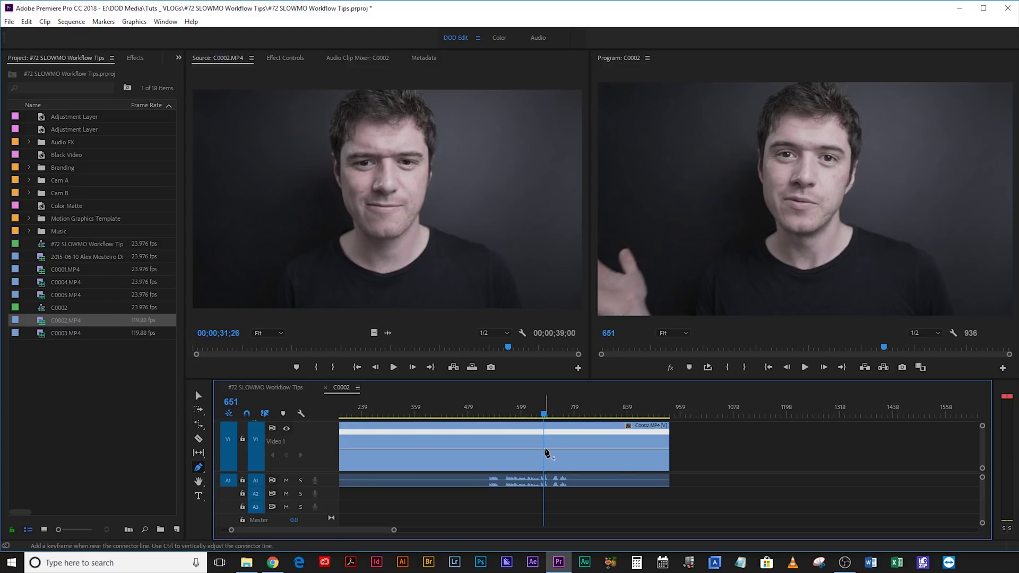
left_click(546, 452)
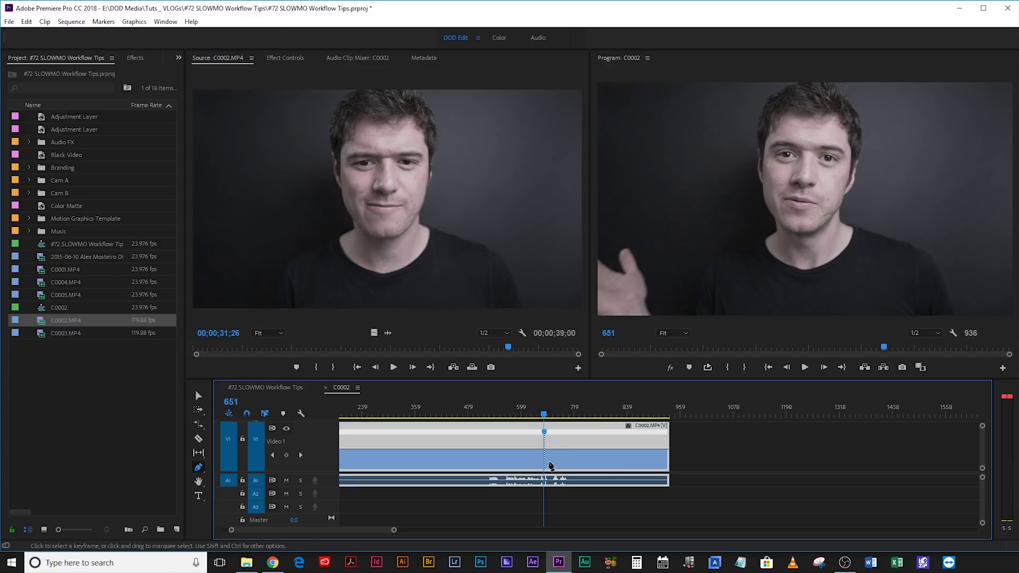
key("v")
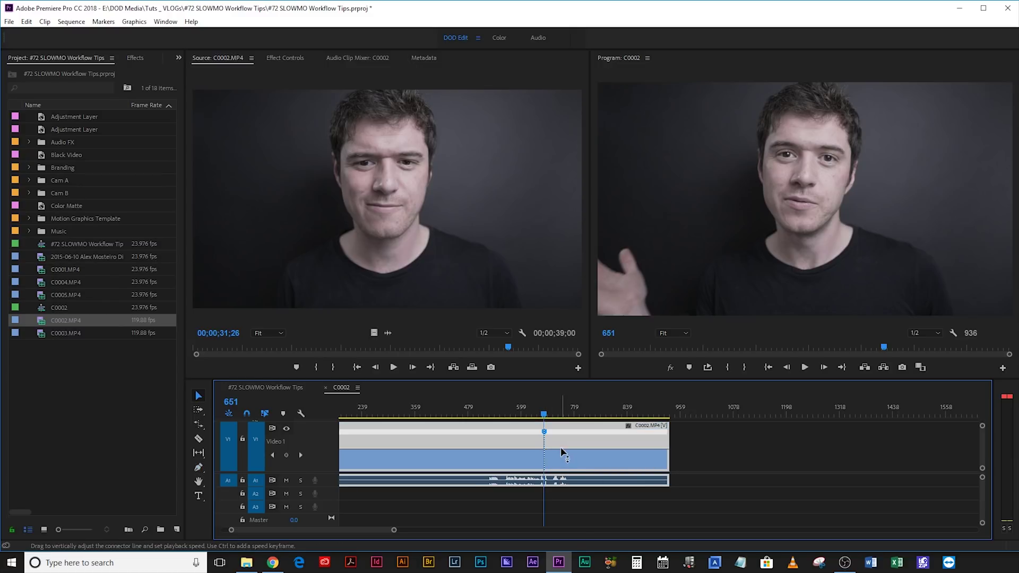
left_click_drag(558, 476, 559, 485)
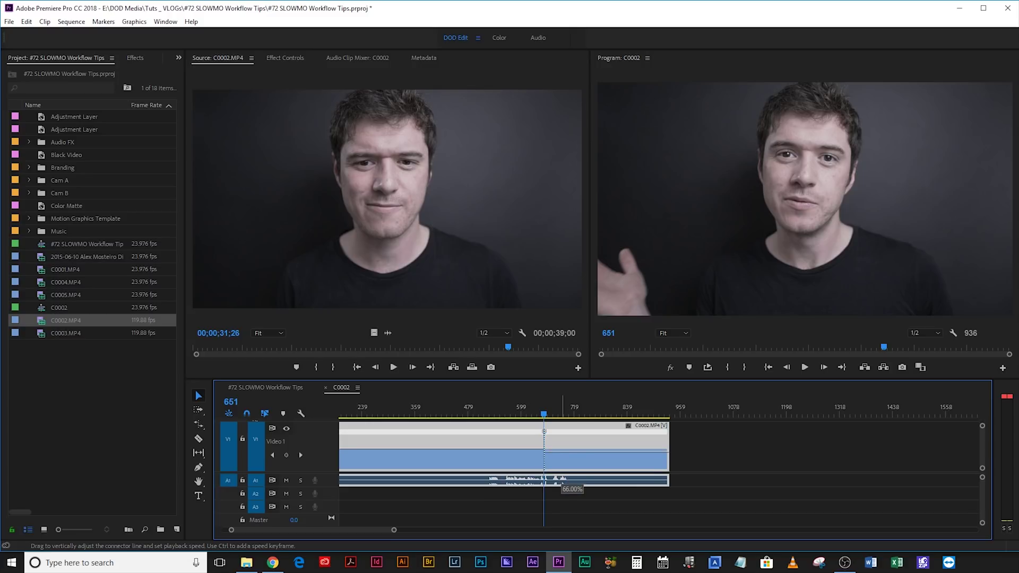
left_click_drag(556, 476, 556, 479)
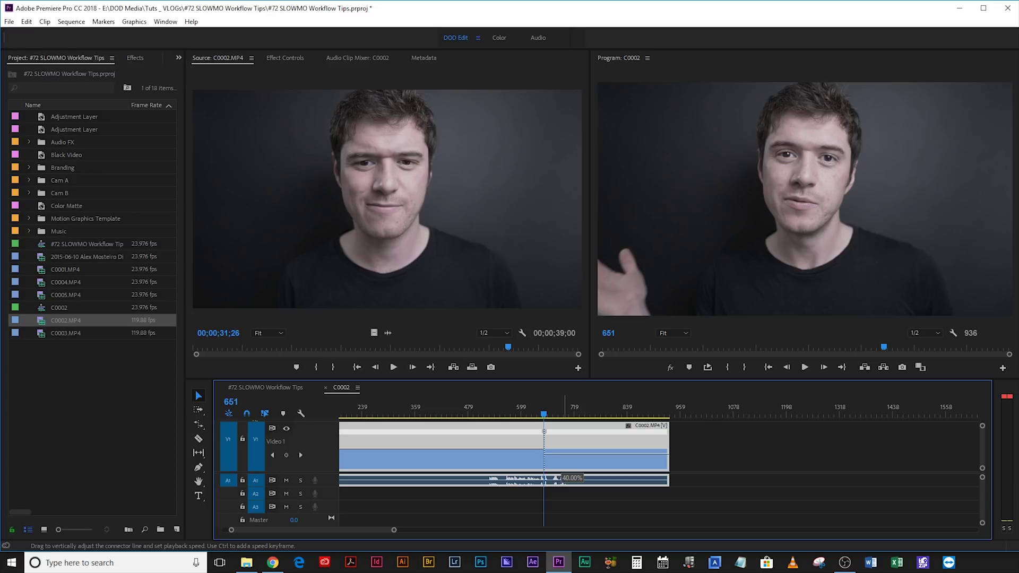
- Split the speed keyframe into a gradual eased ramp and play it back from frame 635
scroll(562, 484, "up", 3)
left_click_drag(659, 431, 641, 437)
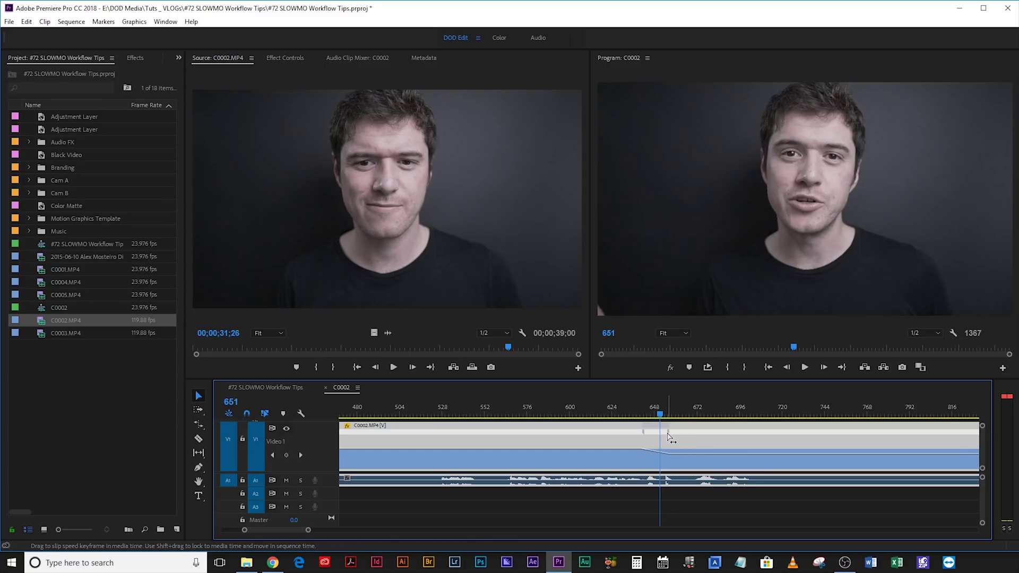
left_click_drag(656, 448, 648, 446)
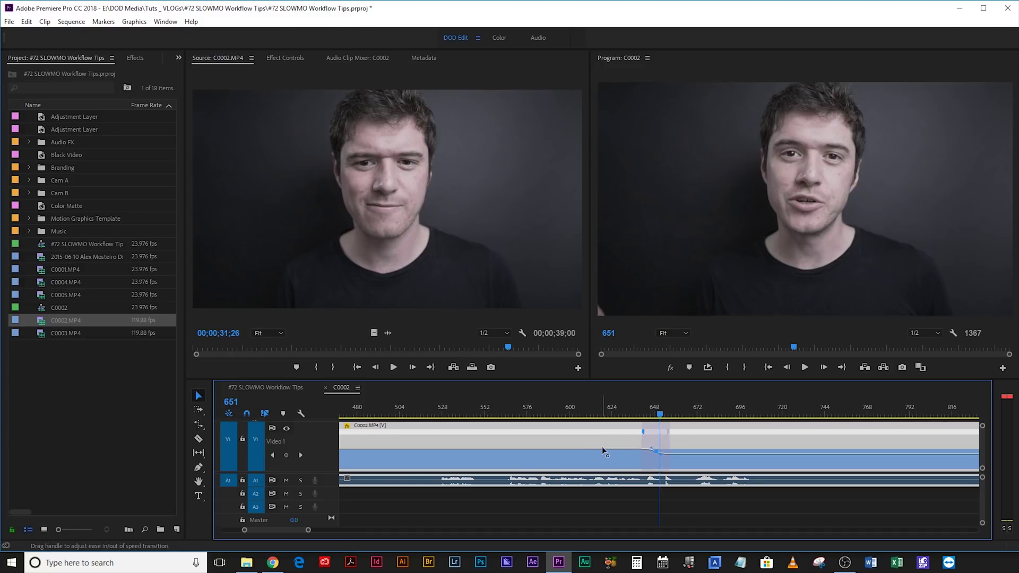
left_click(632, 412)
key("space")
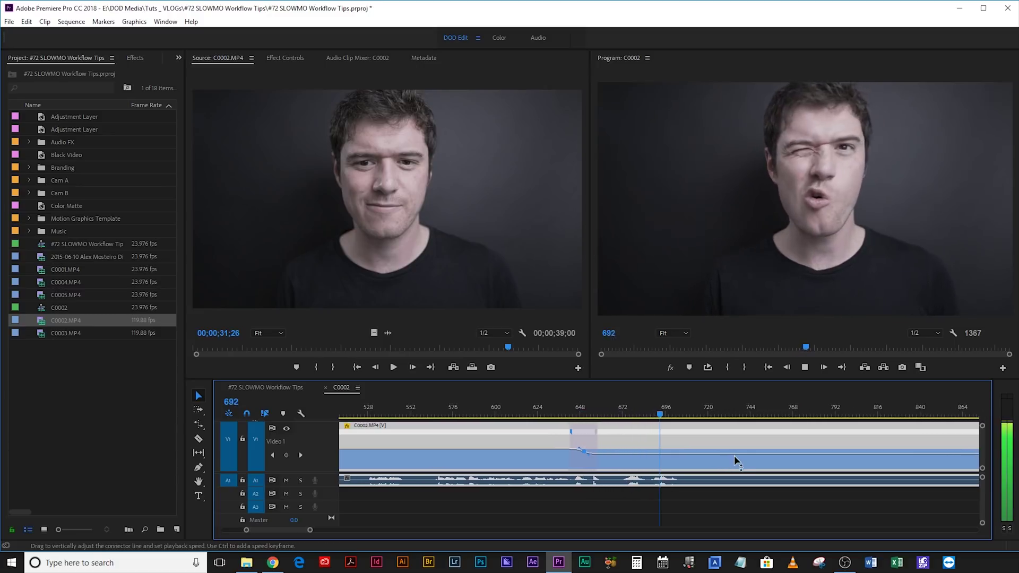
key("space")
- Add a second speed keyframe near frame 723 and change the speed after it
key("p")
left_click(680, 454)
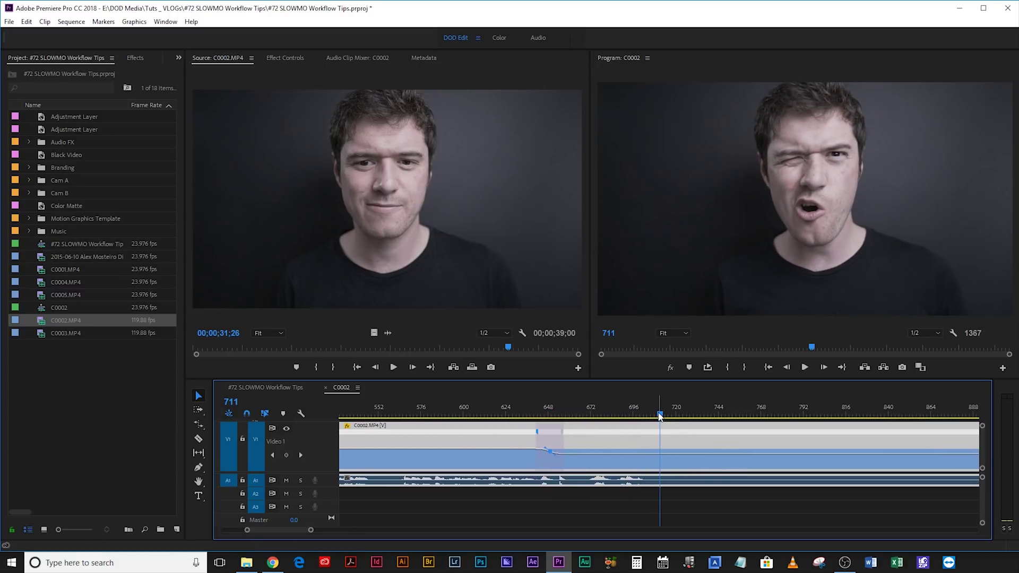
key("v")
left_click_drag(671, 450, 679, 431)
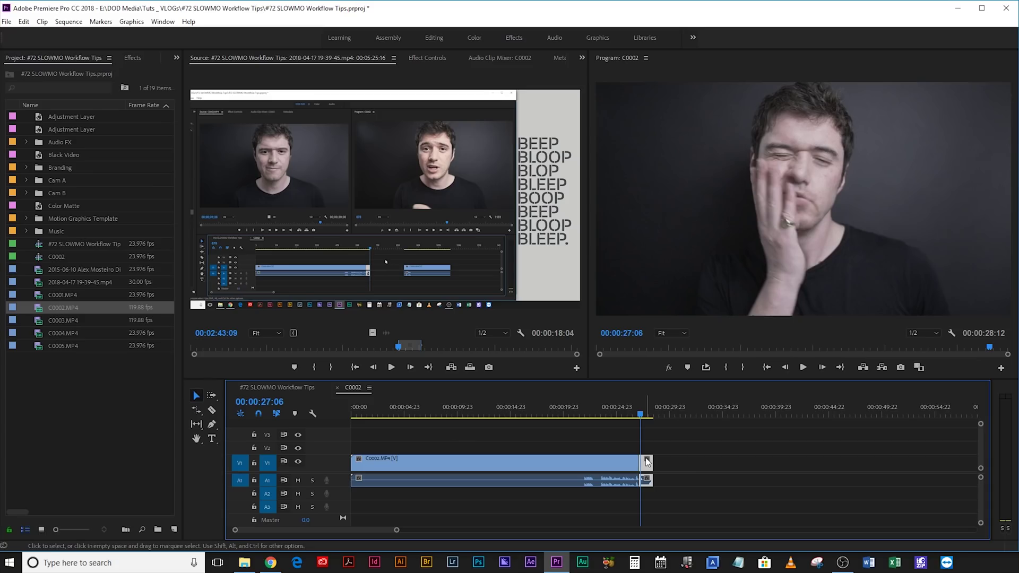
- Set the second C0002 clip to 1% speed and preview it
key("ctrl+r")
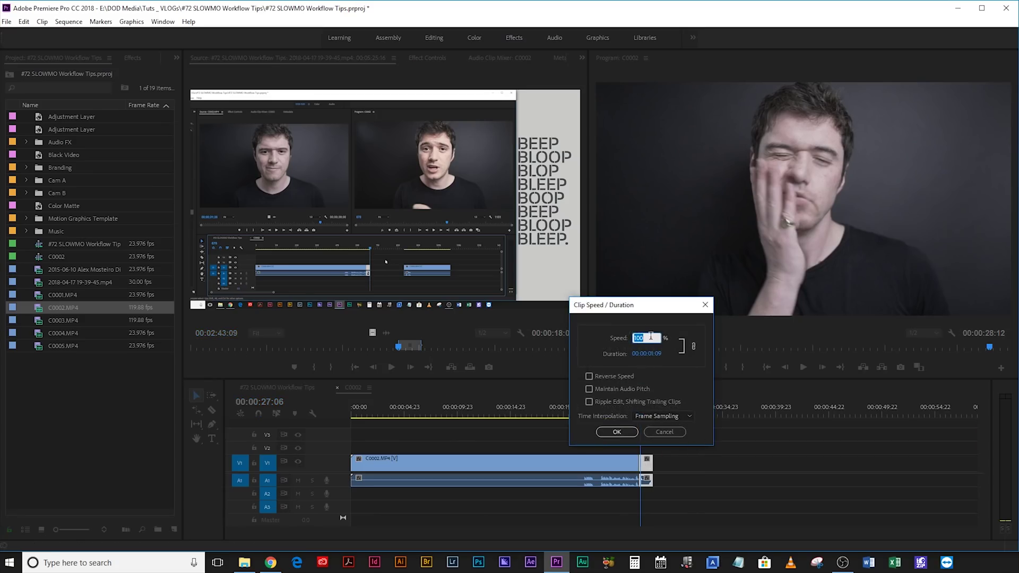
type("1")
key("Return")
key("space")
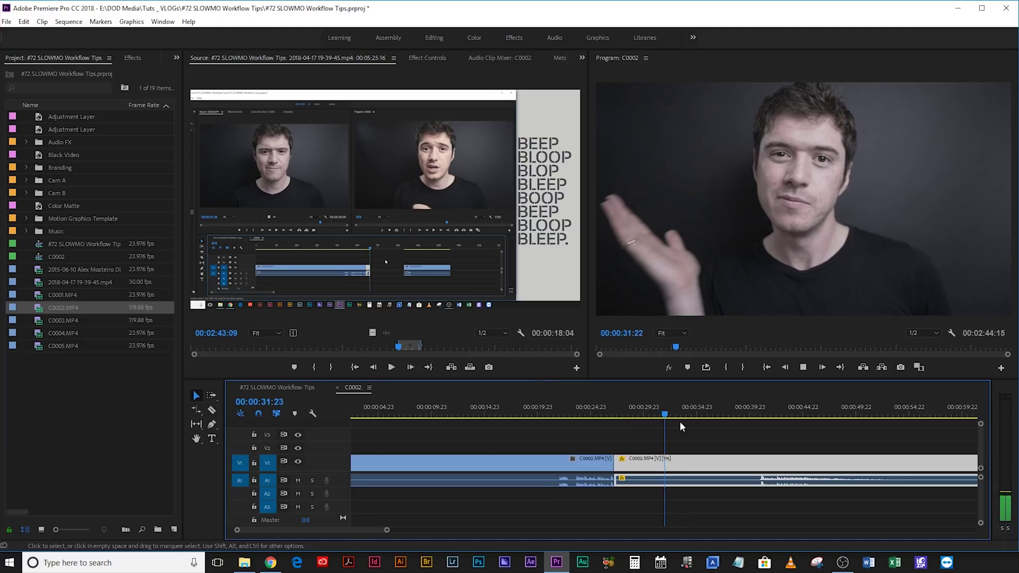
key("space")
- Switch the clip's Time Interpolation to Optical Flow
key("ctrl+r")
left_click(652, 416)
left_click(660, 450)
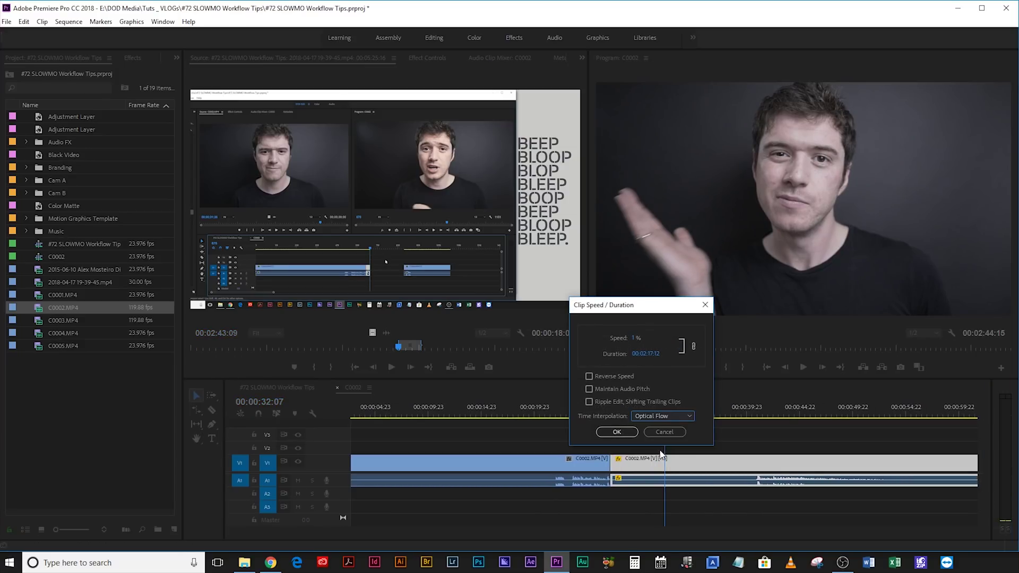
left_click(616, 432)
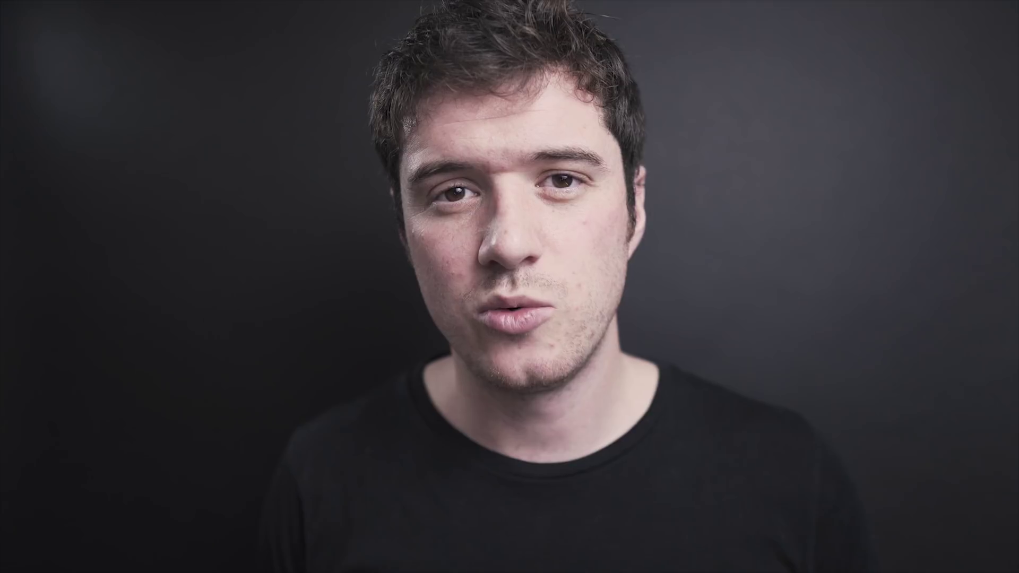